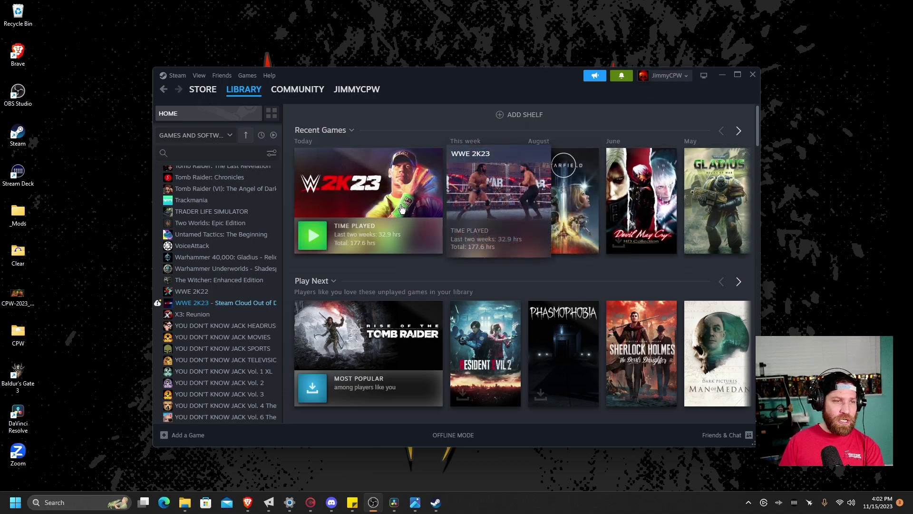
# - Open the properties of WWE 2K23 and check its automatic update and background download settings
pyautogui.rightClick(401, 207)
pyautogui.moveTo(430, 243)
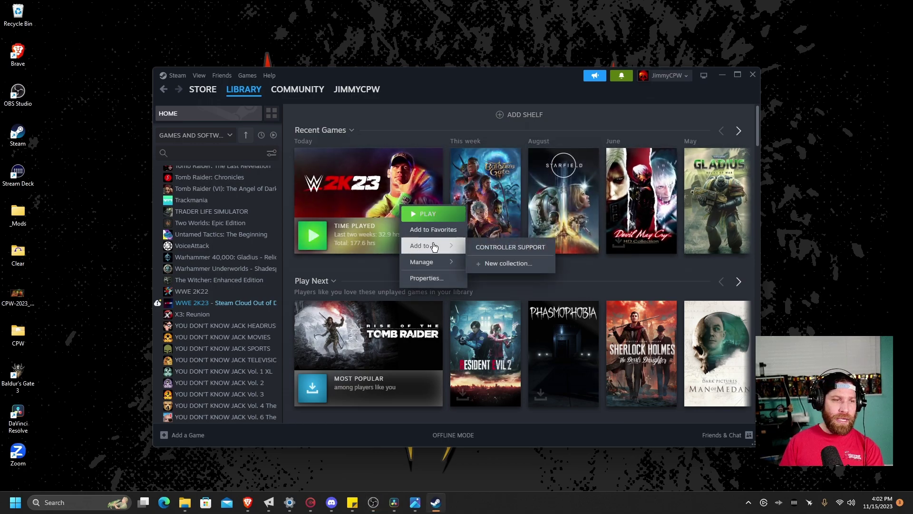
pyautogui.click(373, 185)
pyautogui.rightClick(373, 185)
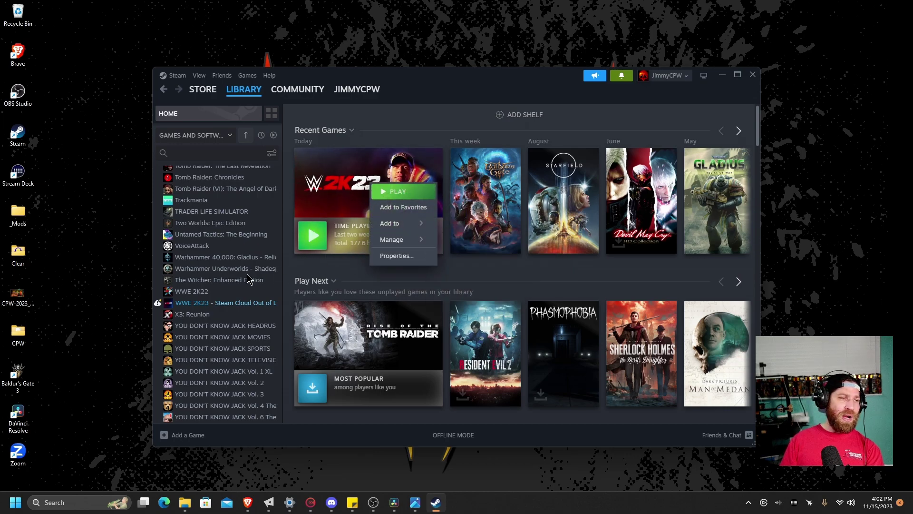
pyautogui.rightClick(238, 303)
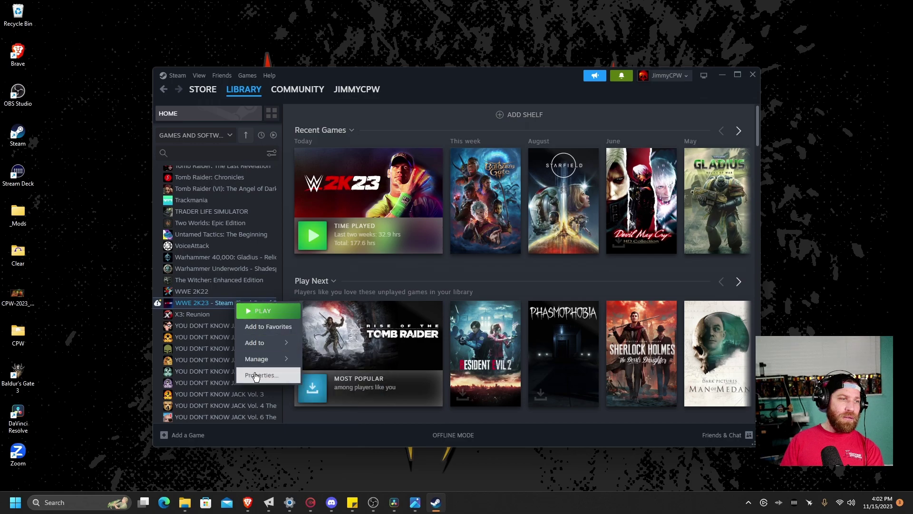
pyautogui.click(261, 375)
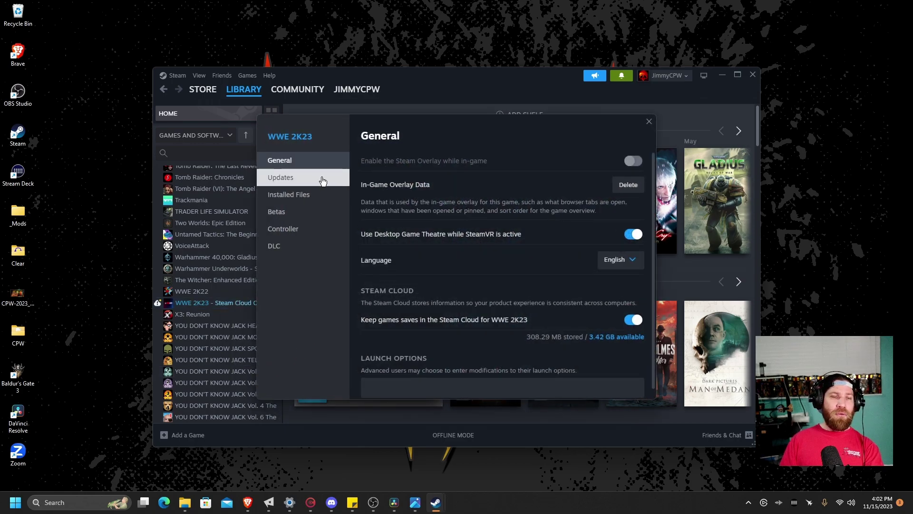
pyautogui.click(323, 180)
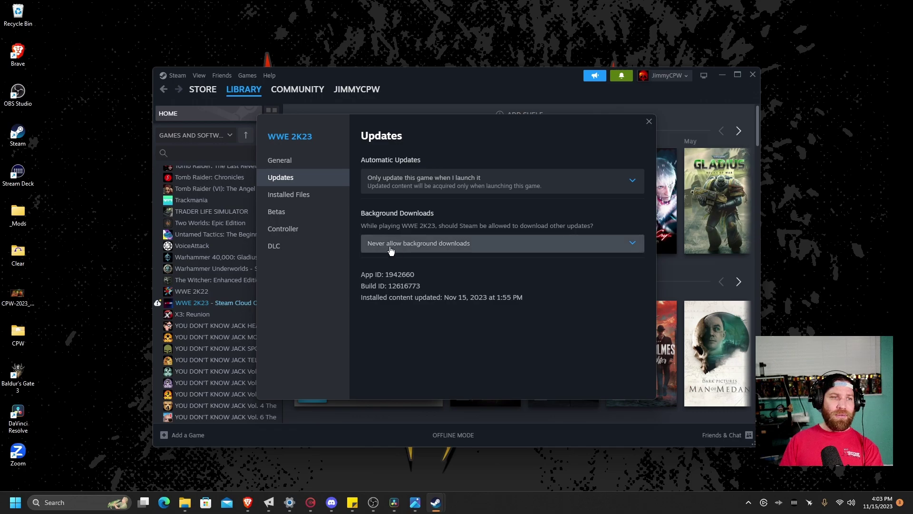
pyautogui.click(649, 122)
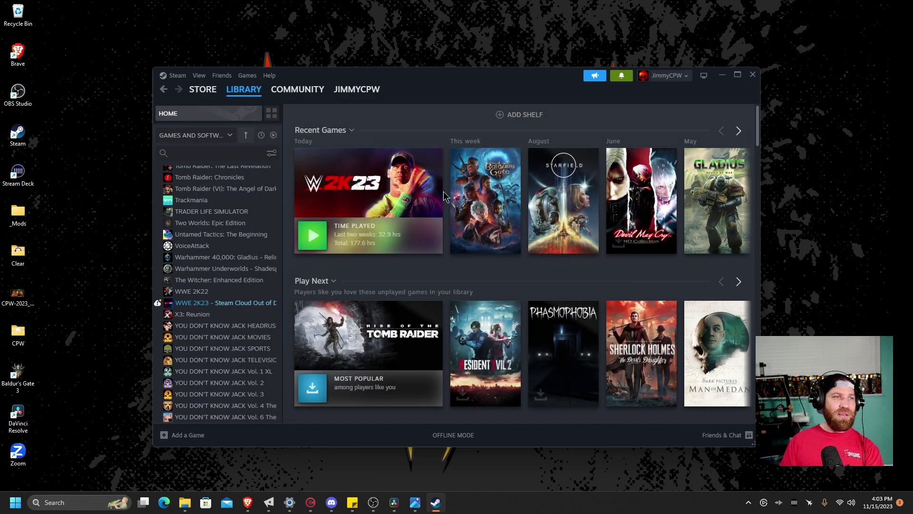
# - Check the Steam client's option for going online or offline and open the WWE 2K23 library page
pyautogui.click(178, 76)
pyautogui.click(185, 84)
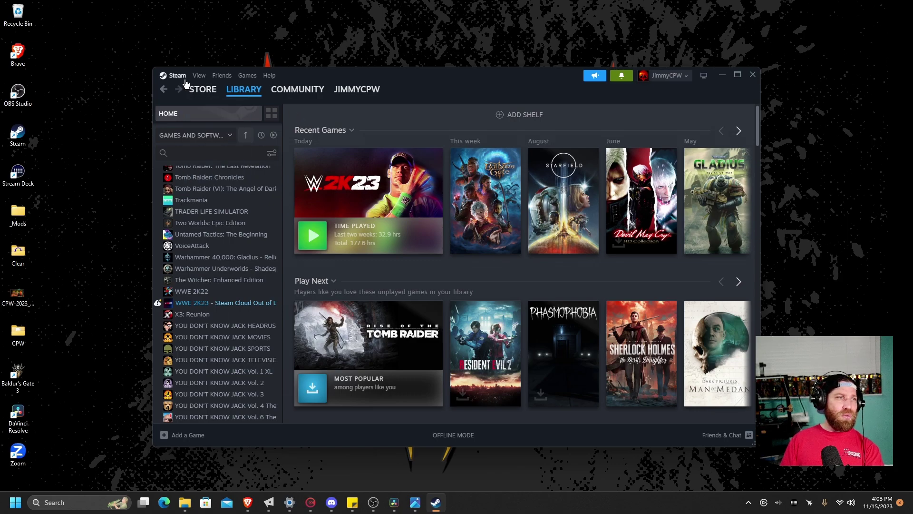
pyautogui.click(185, 82)
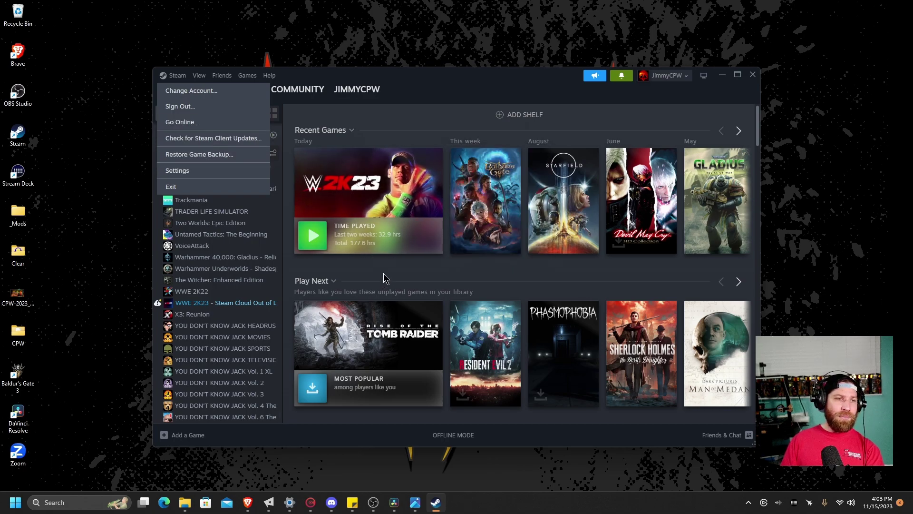
pyautogui.click(325, 229)
pyautogui.click(322, 240)
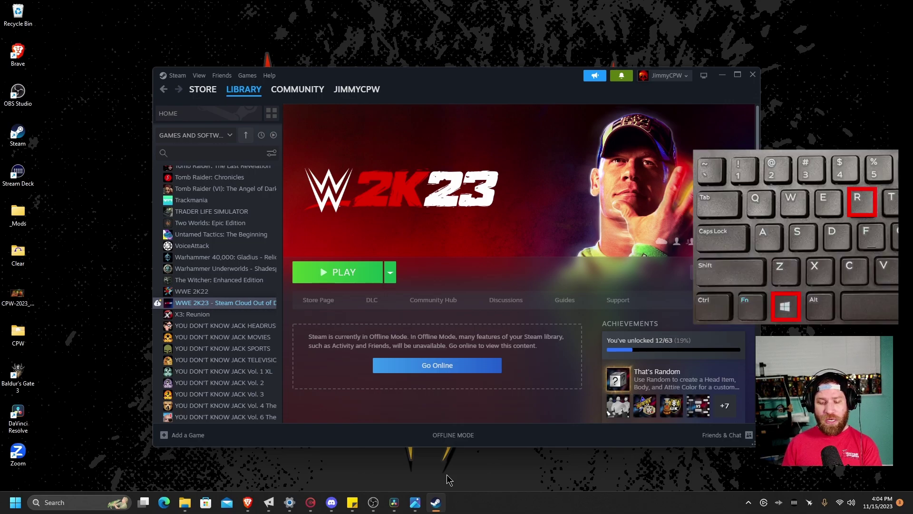
pyautogui.press('super+r')
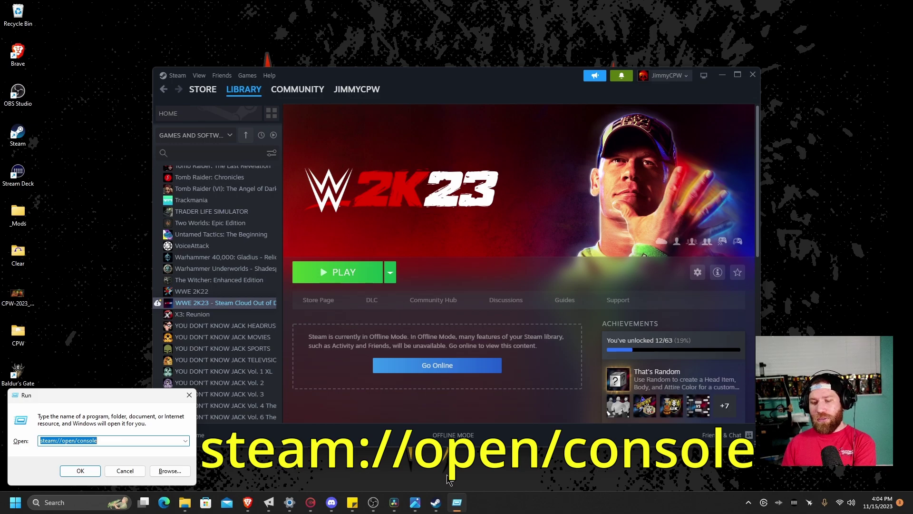
pyautogui.press('Return')
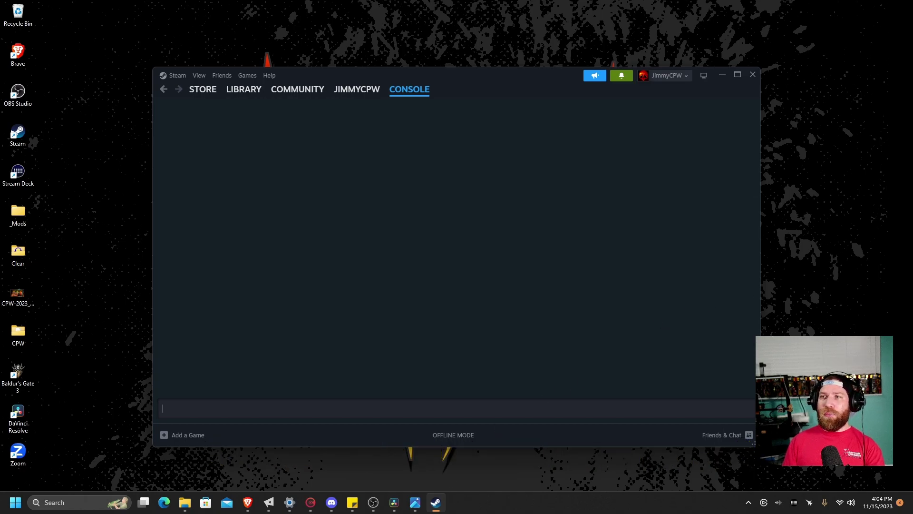
pyautogui.hotkey('alt', 'Tab')
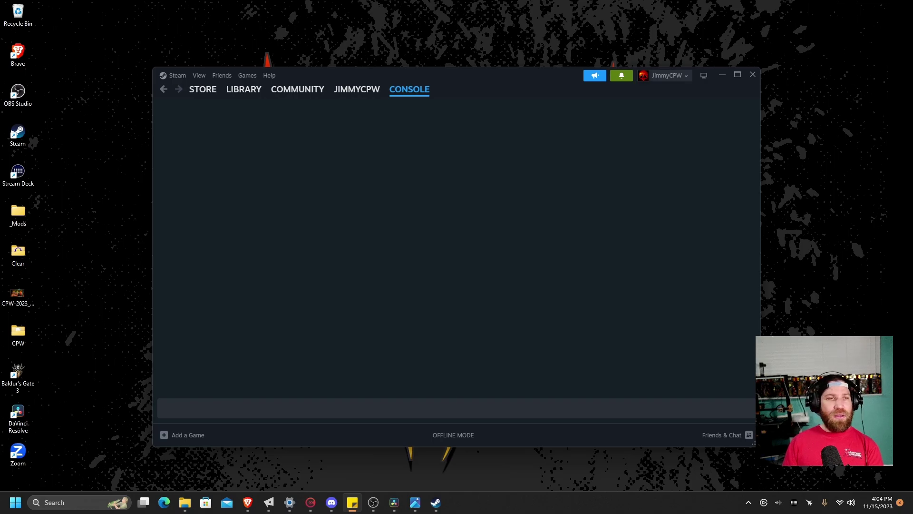
pyautogui.click(636, 407)
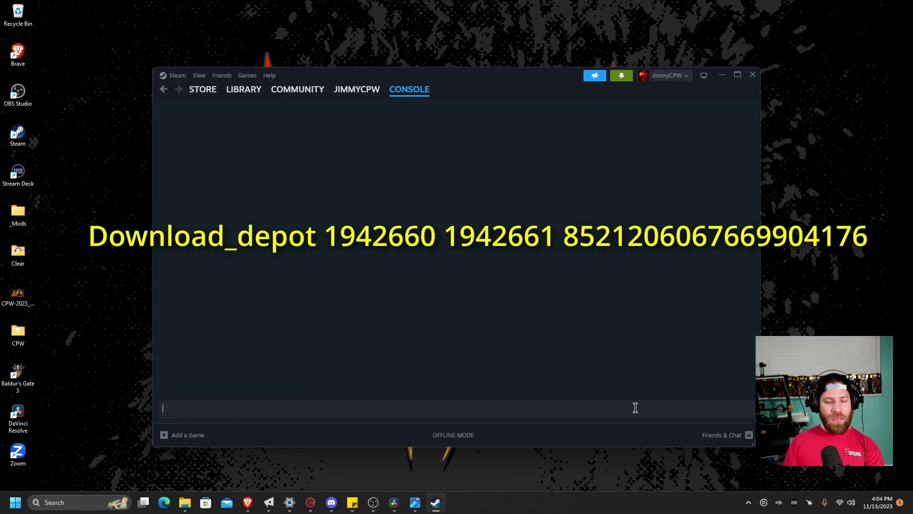
pyautogui.hotkey('ctrl', 'v')
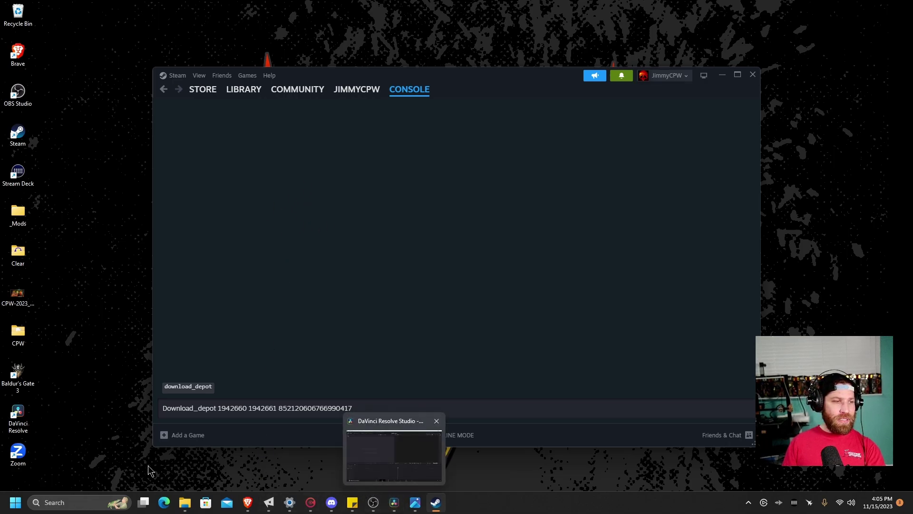
# - In File Explorer, open app_1942660\depot_1942661 inside the Steam content folder and look through the downloaded game files
pyautogui.moveTo(187, 502)
pyautogui.click(188, 473)
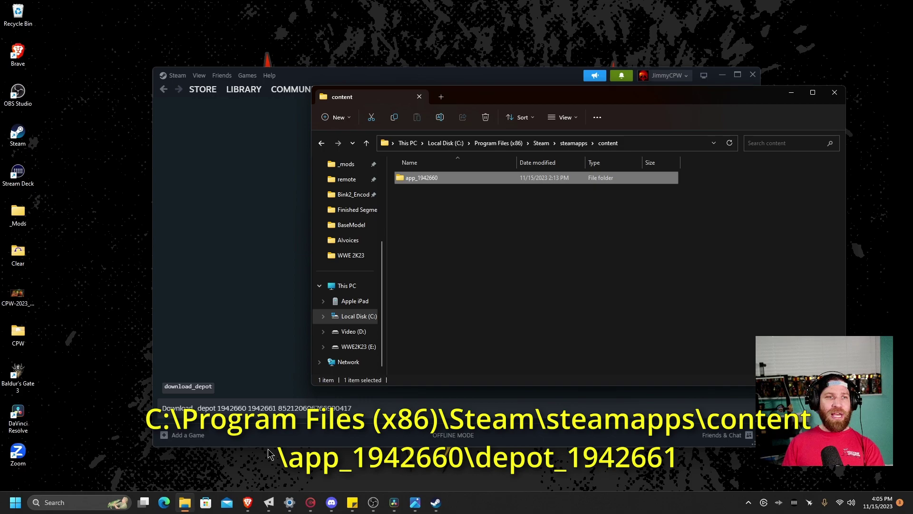
pyautogui.doubleClick(414, 178)
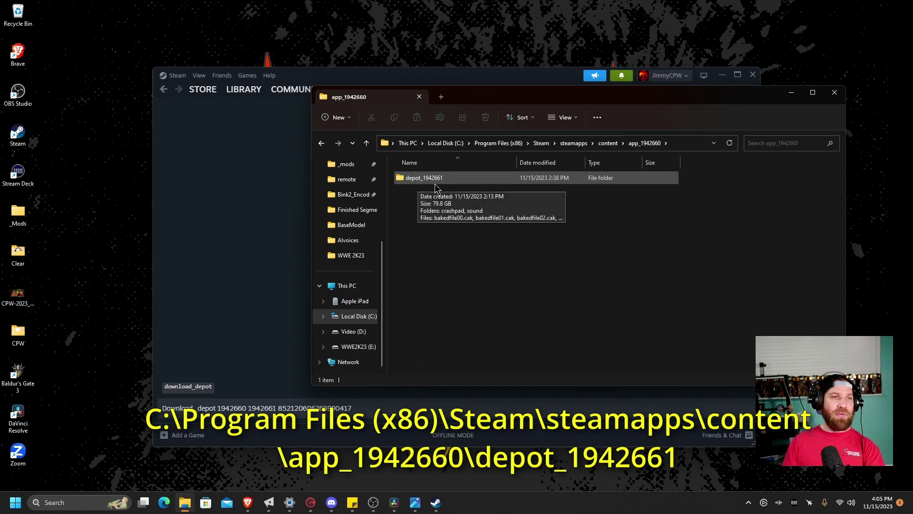
pyautogui.click(433, 183)
pyautogui.doubleClick(434, 182)
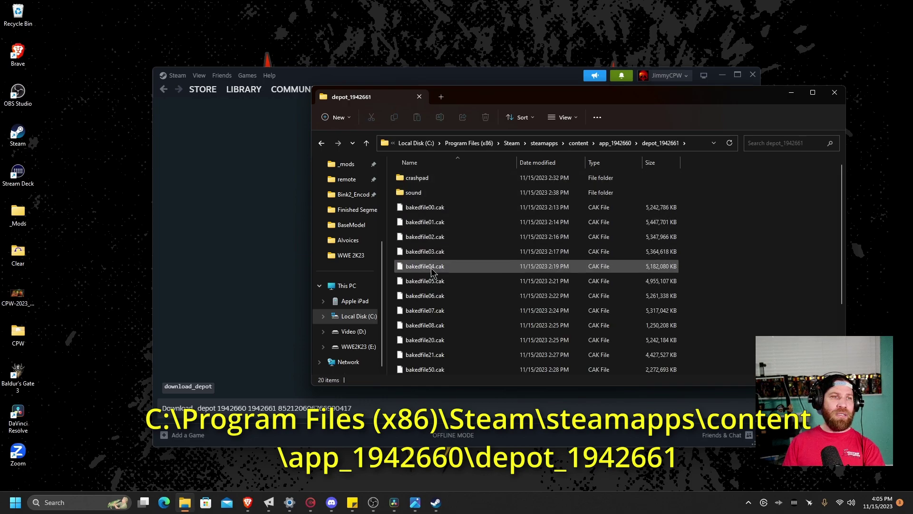
pyautogui.scroll(-1, 417, 324)
pyautogui.scroll(1, 418, 319)
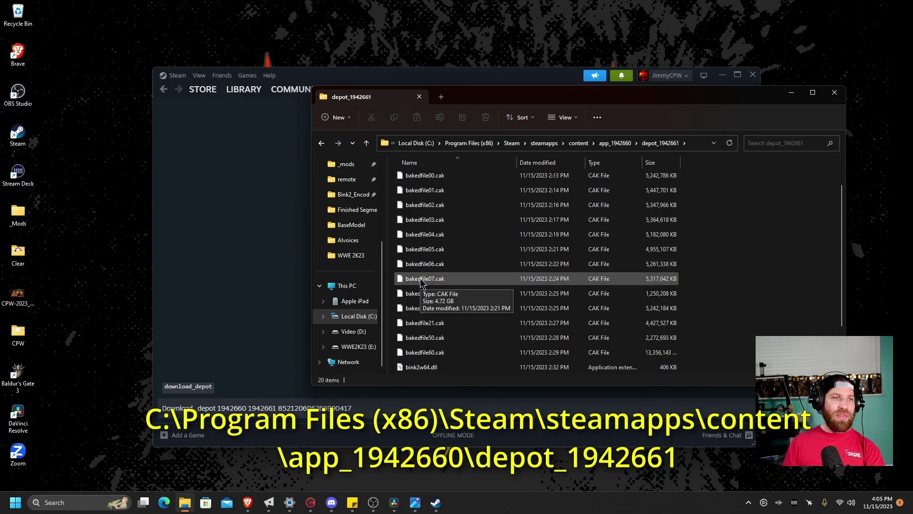
pyautogui.scroll(1, 423, 283)
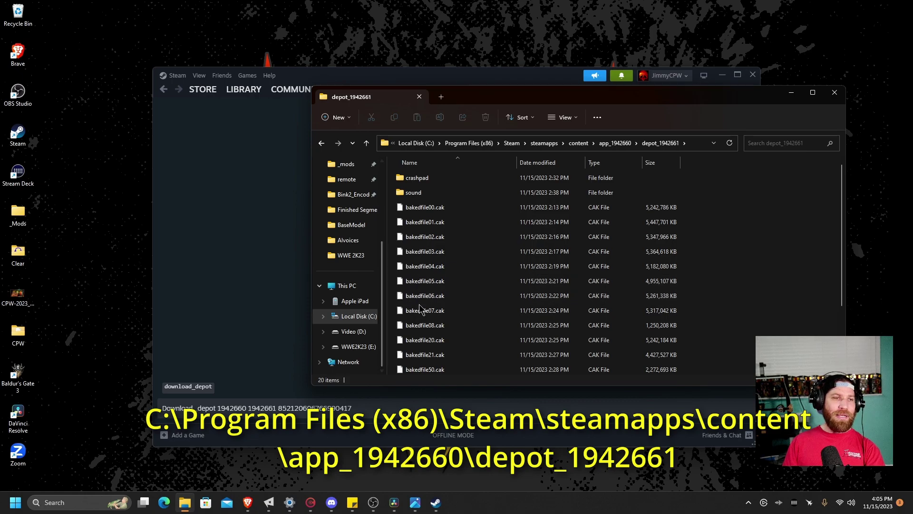
pyautogui.scroll(-2, 450, 328)
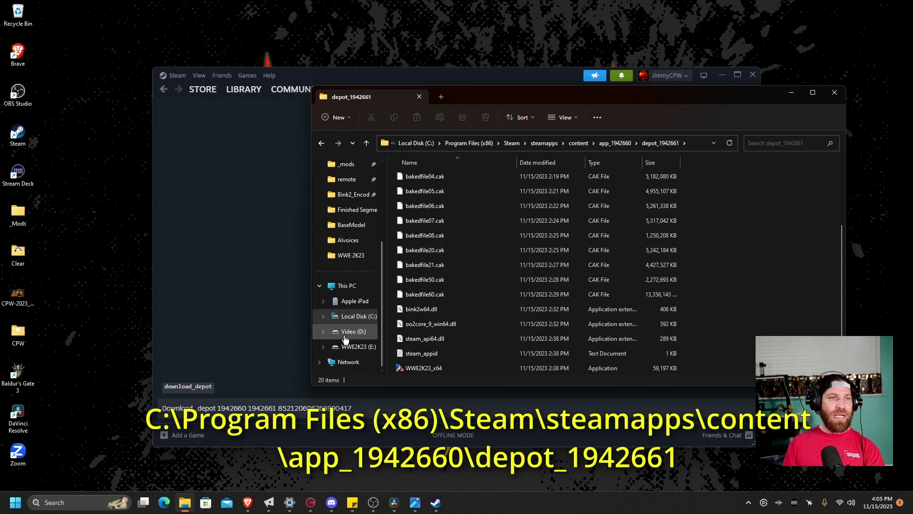
# - Open the WWE 2K23 installation folder in a second File Explorer window and place it beside the depot_1942661 window
pyautogui.moveTo(184, 507)
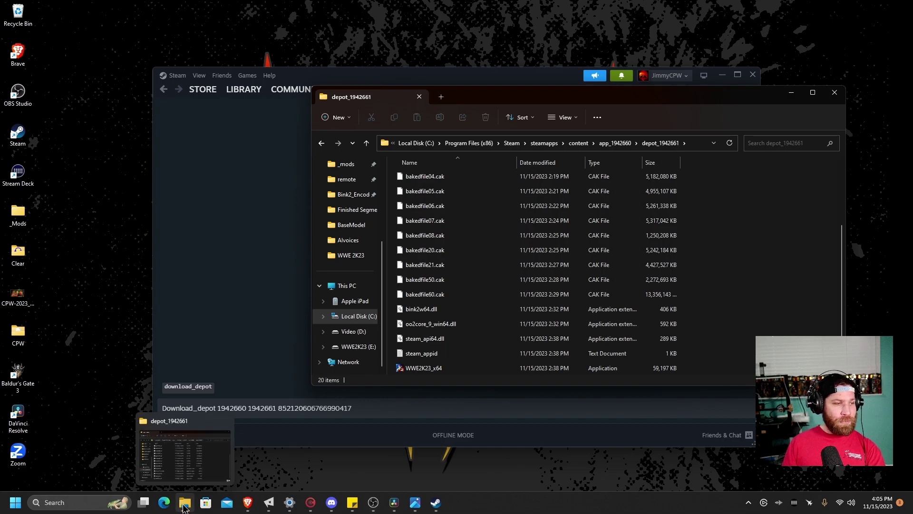
pyautogui.rightClick(184, 507)
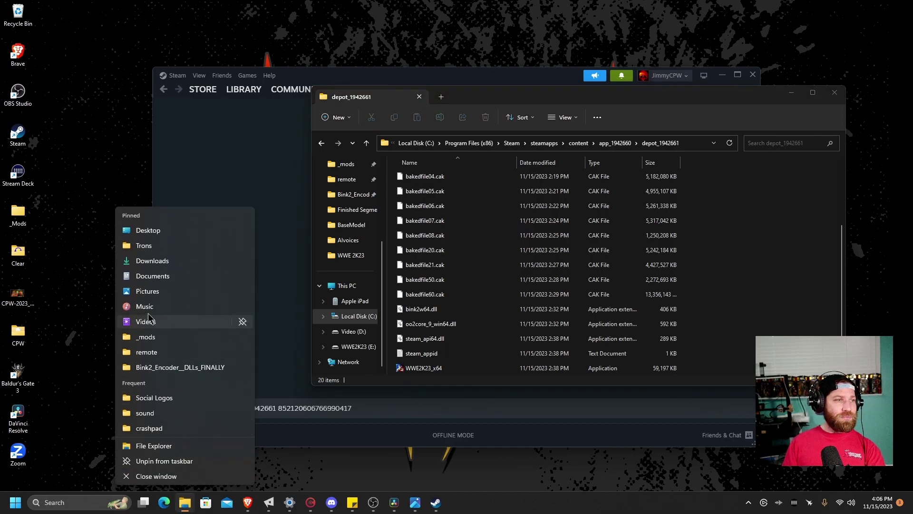
pyautogui.click(143, 450)
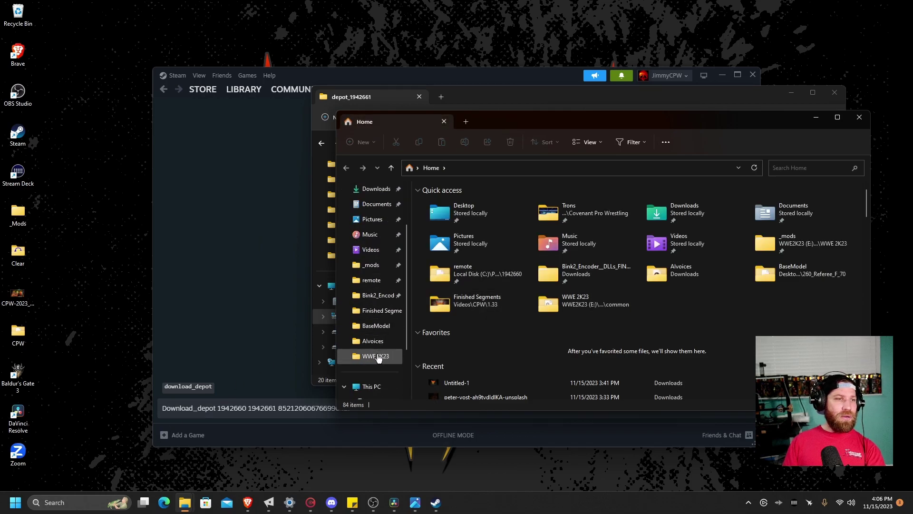
pyautogui.click(376, 360)
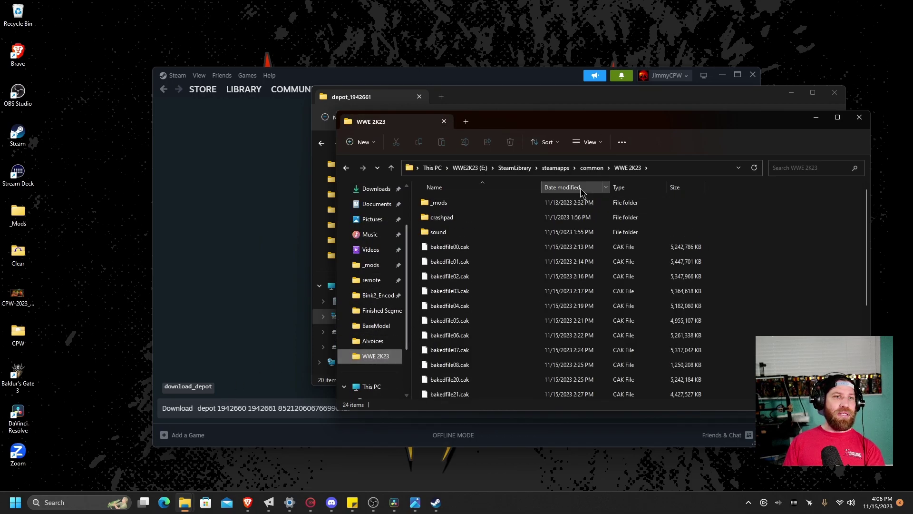
pyautogui.moveTo(657, 125); pyautogui.dragTo(196, 243)
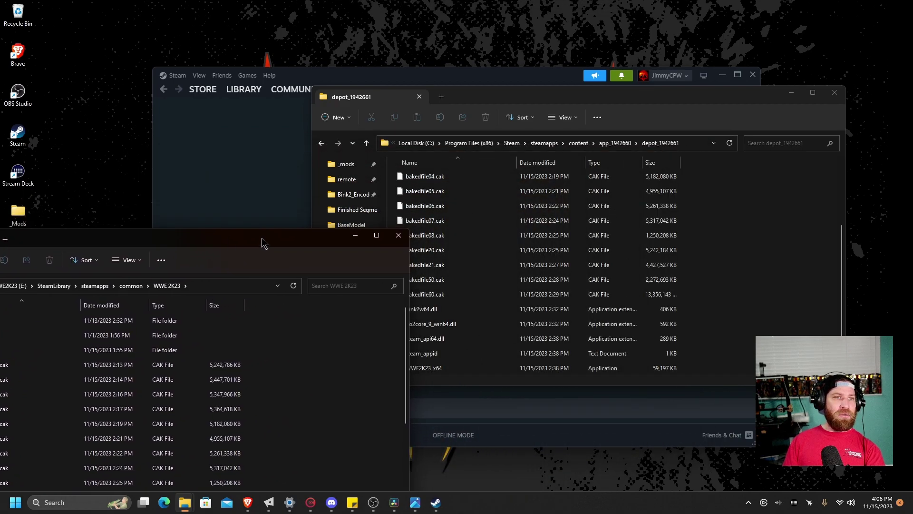
# - Copy everything from depot_1942661 into the WWE 2K23 installation folder, replacing the files already in the destination
pyautogui.click(506, 219)
pyautogui.hotkey('ctrl', 'a')
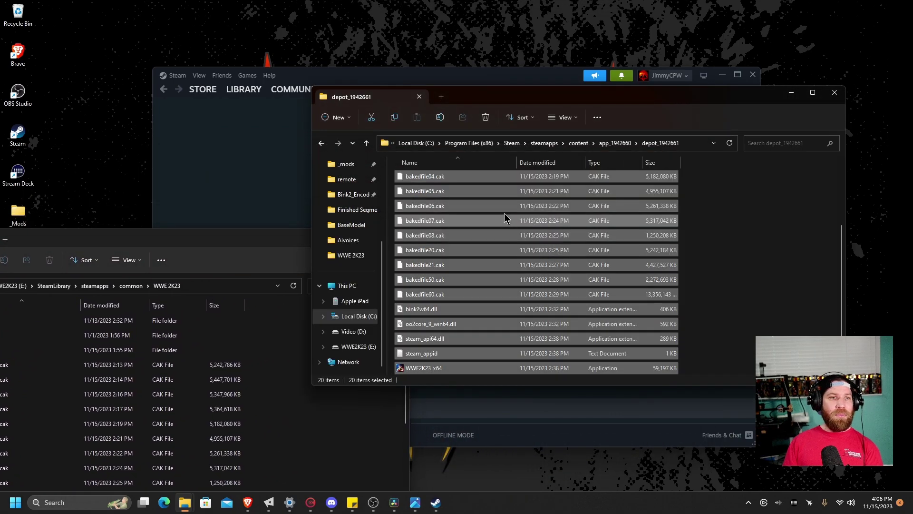
pyautogui.moveTo(465, 180); pyautogui.dragTo(268, 357)
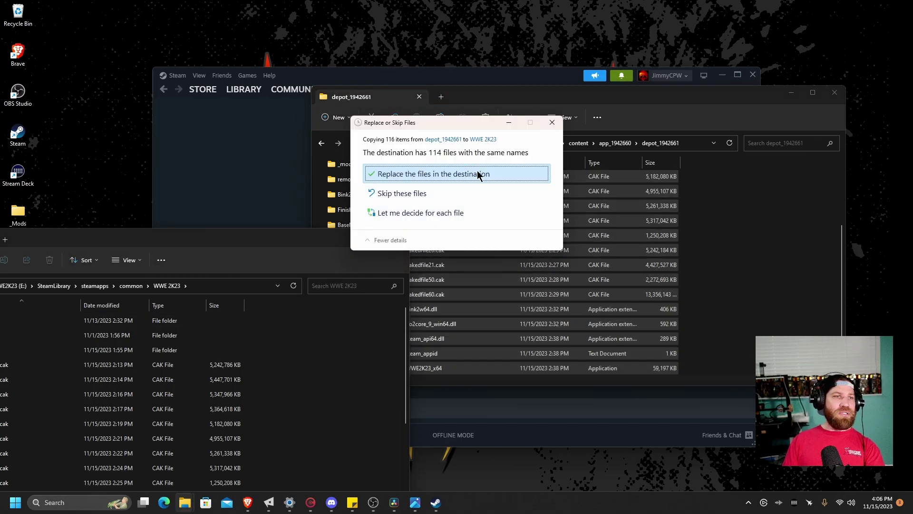
pyautogui.click(482, 173)
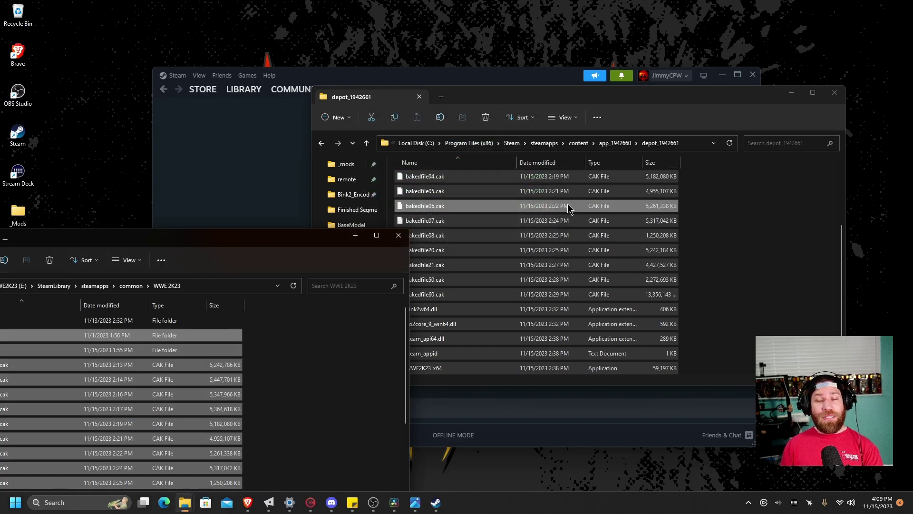
# - Close both File Explorer windows and launch WWE 2K23 from the Steam library
pyautogui.click(834, 92)
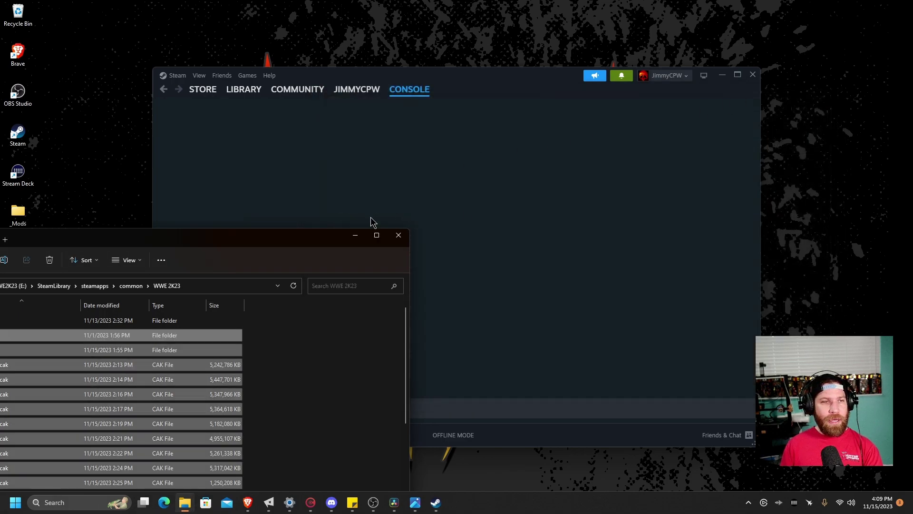
pyautogui.click(398, 235)
pyautogui.click(238, 91)
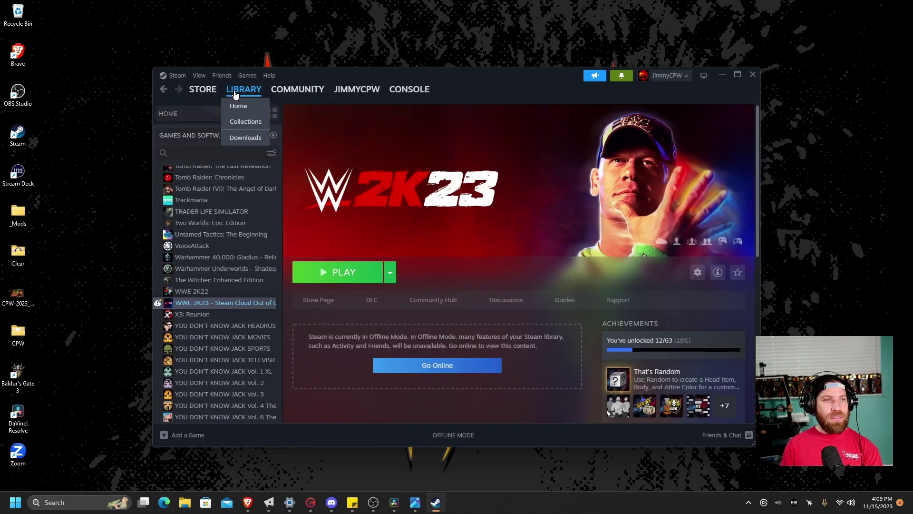
pyautogui.click(351, 274)
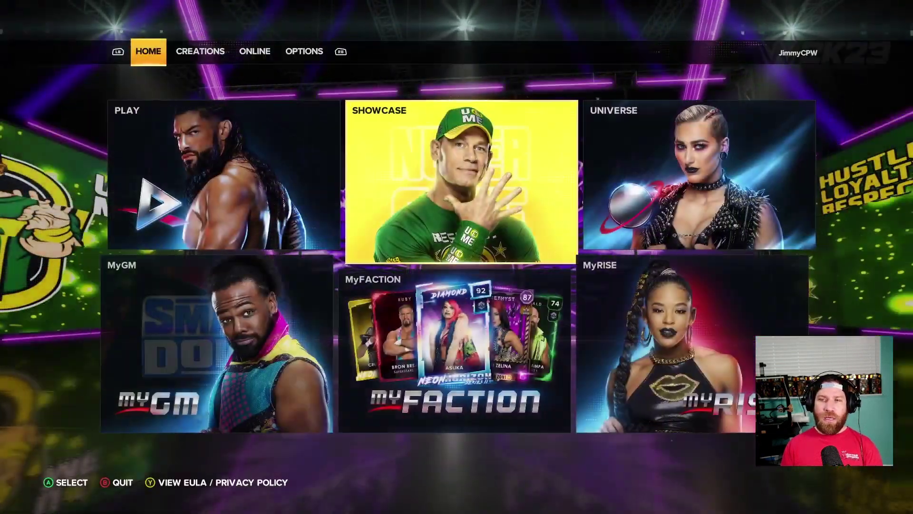
# - Examine the Creations, Online and Options pages of the WWE 2K23 main menu to check online access and the game version
pyautogui.press('e')
pyautogui.press('e')
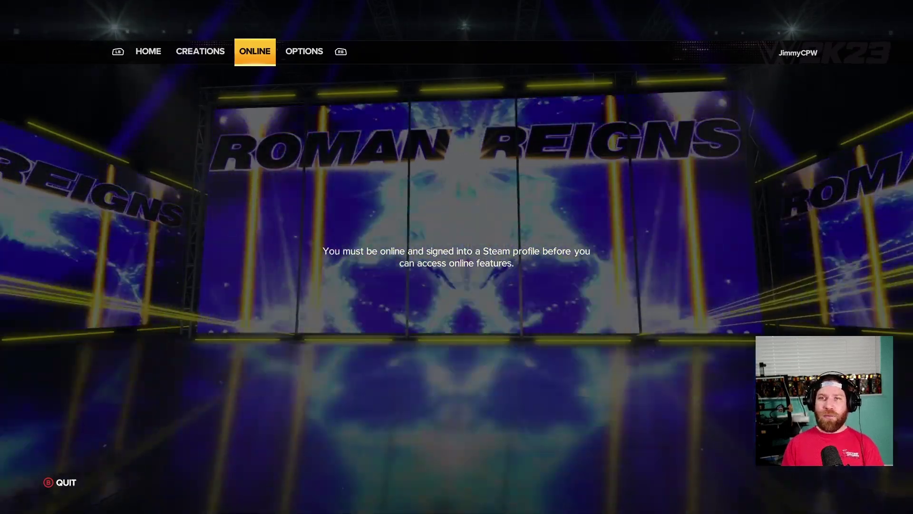
pyautogui.press('q')
pyautogui.press('e')
pyautogui.press('q')
pyautogui.press('e')
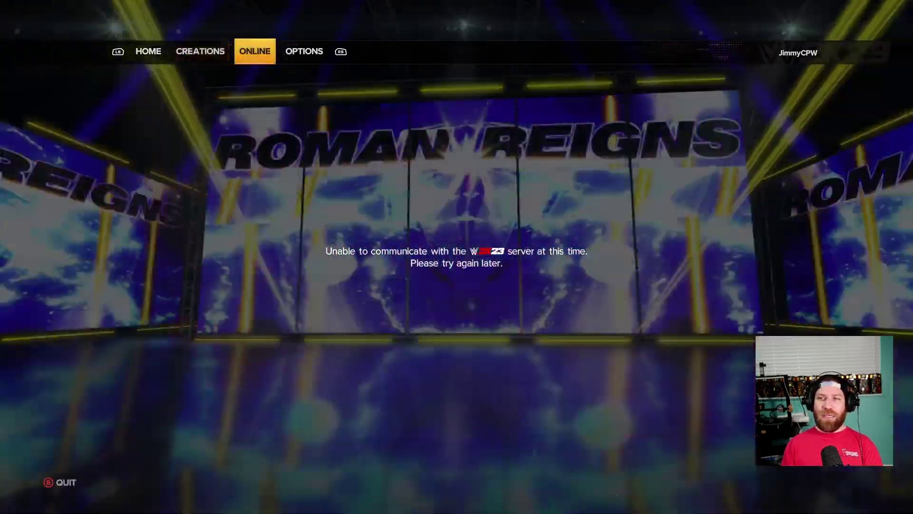
pyautogui.press('q')
pyautogui.press('e')
pyautogui.press('q')
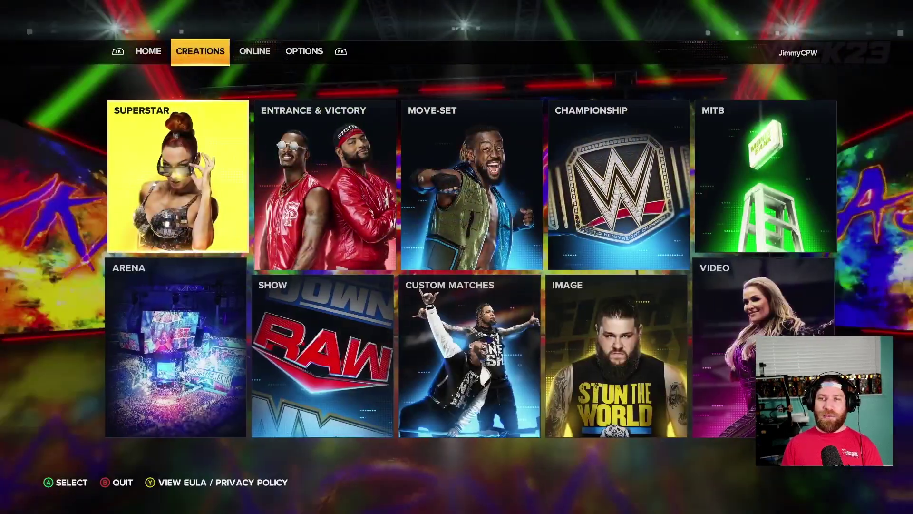
pyautogui.press('e')
pyautogui.press('e')
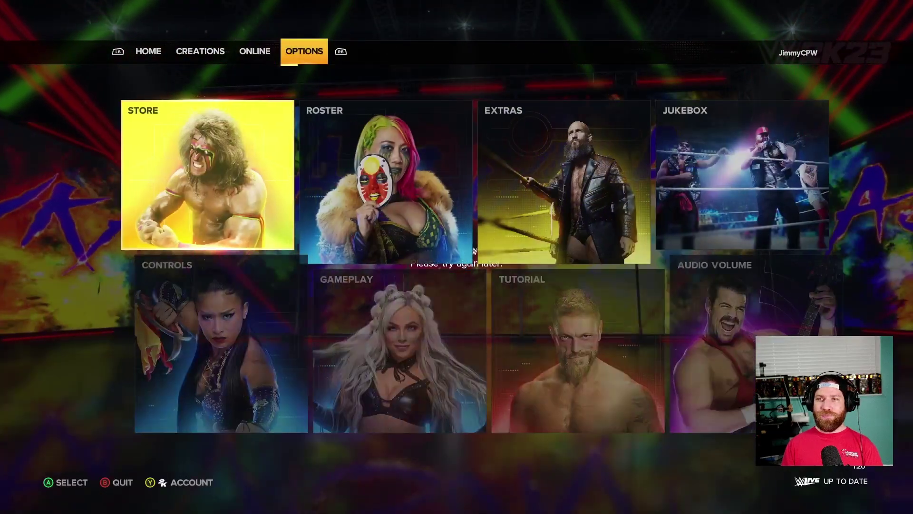
# - Open the Community Creations downloads from the Online page and list all content types
pyautogui.press('q')
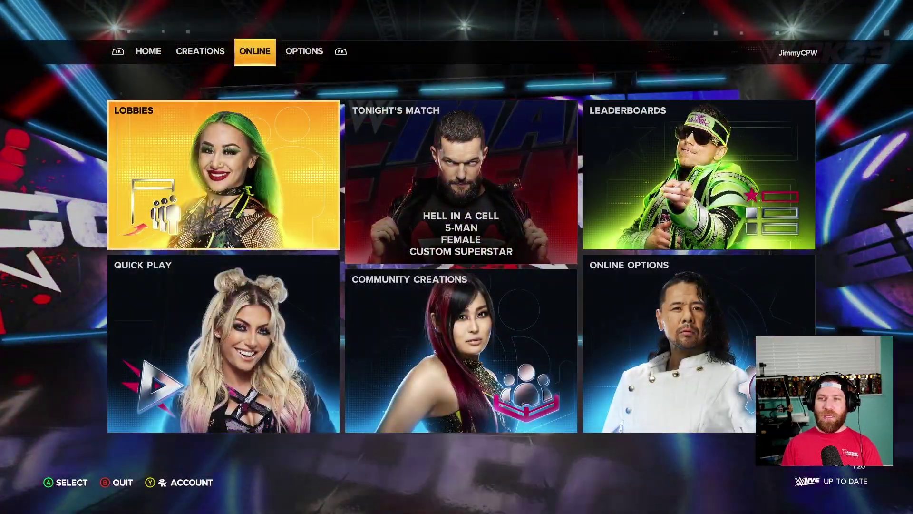
pyautogui.press('Down')
pyautogui.press('Right')
pyautogui.press('Return')
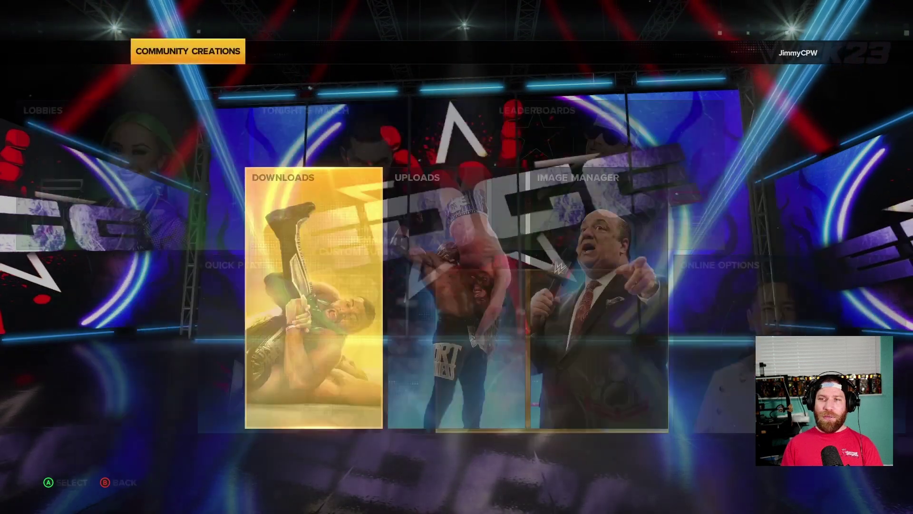
pyautogui.press('Return')
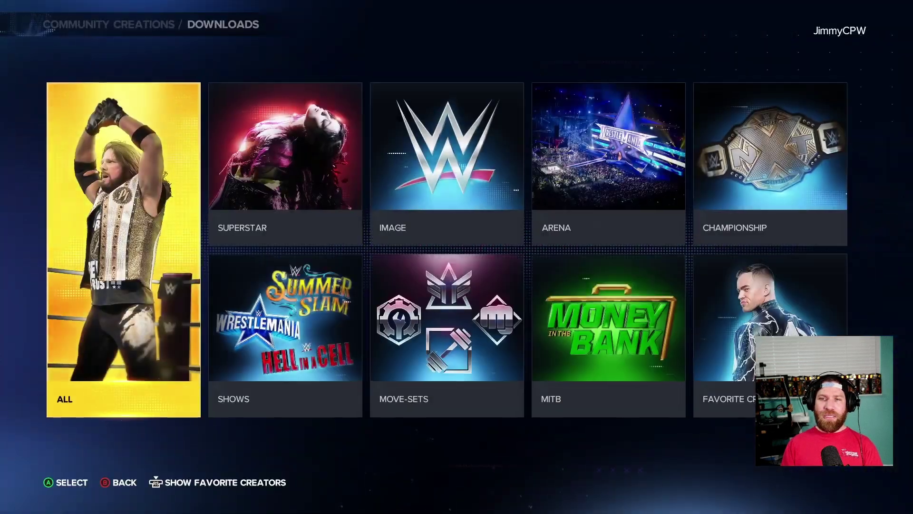
pyautogui.press('Return')
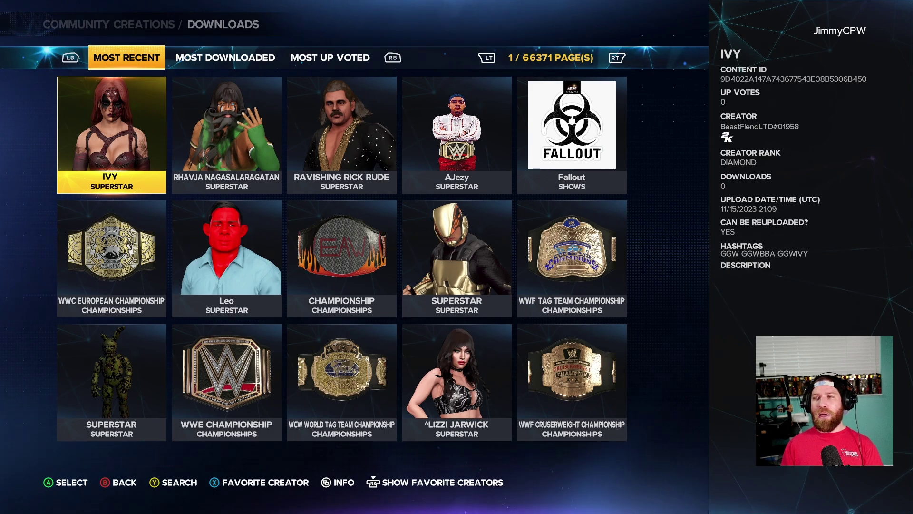
# - Browse the first two rows of the most recent community uploads to check that online content loads
pyautogui.press('Right')
pyautogui.press('Right')
pyautogui.press('Right')
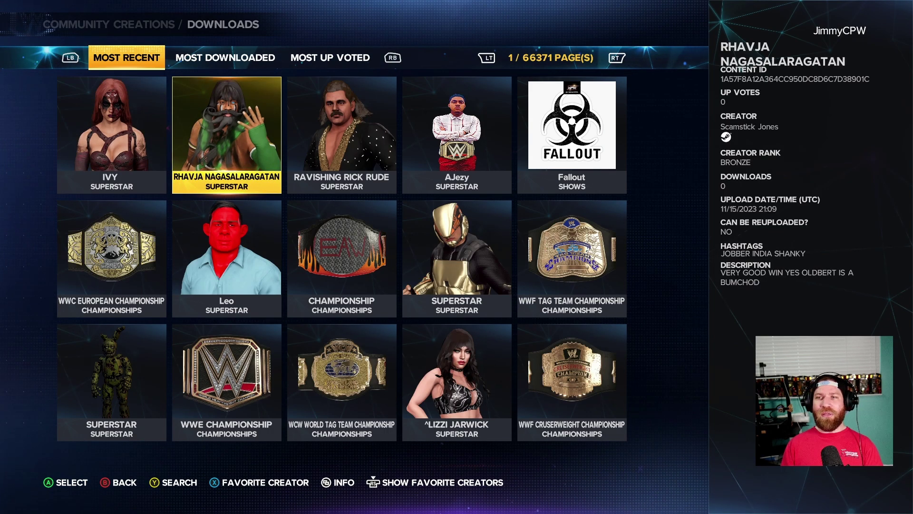
pyautogui.press('Down')
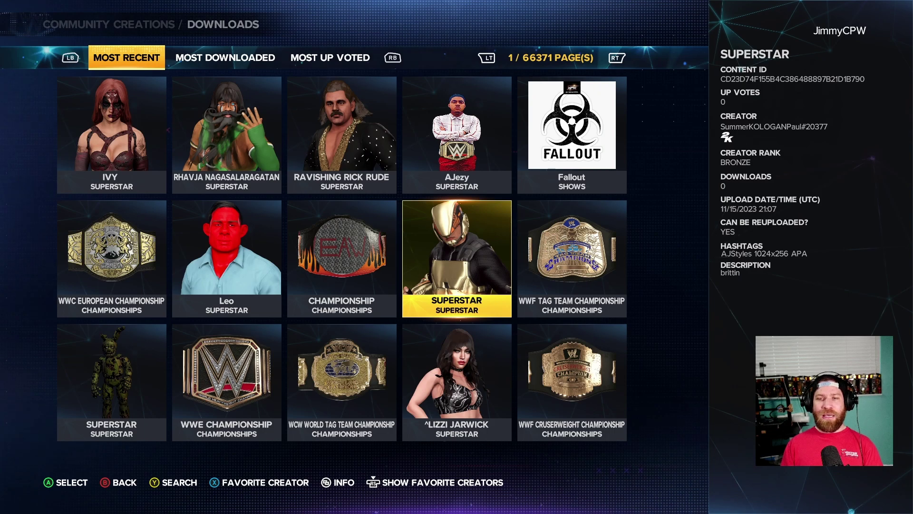